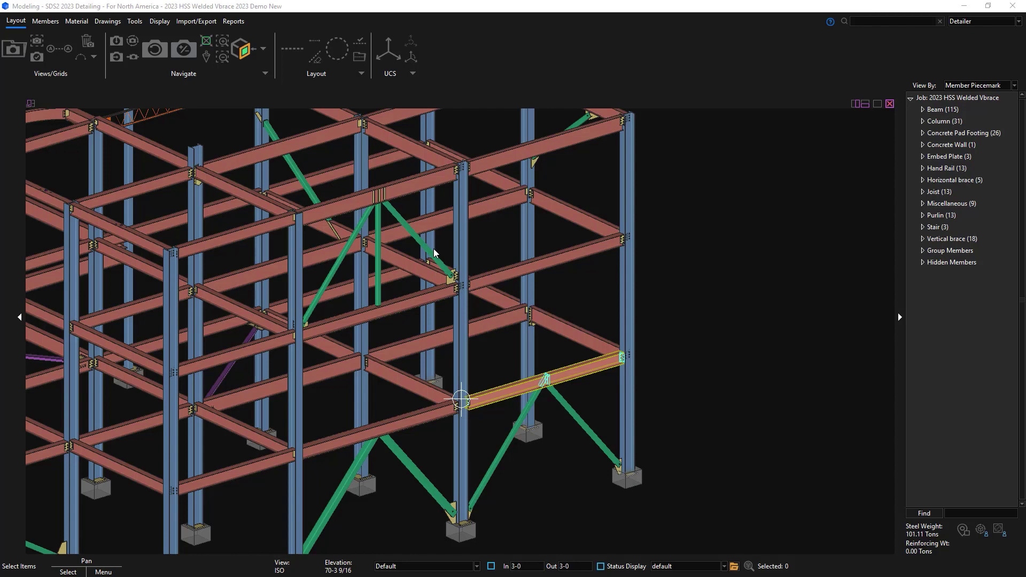
- Zoom and pan the 3D model to bring the braced bay over the footings into view
scroll(360, 200, "up", 6)
scroll(533, 348, "down", 3)
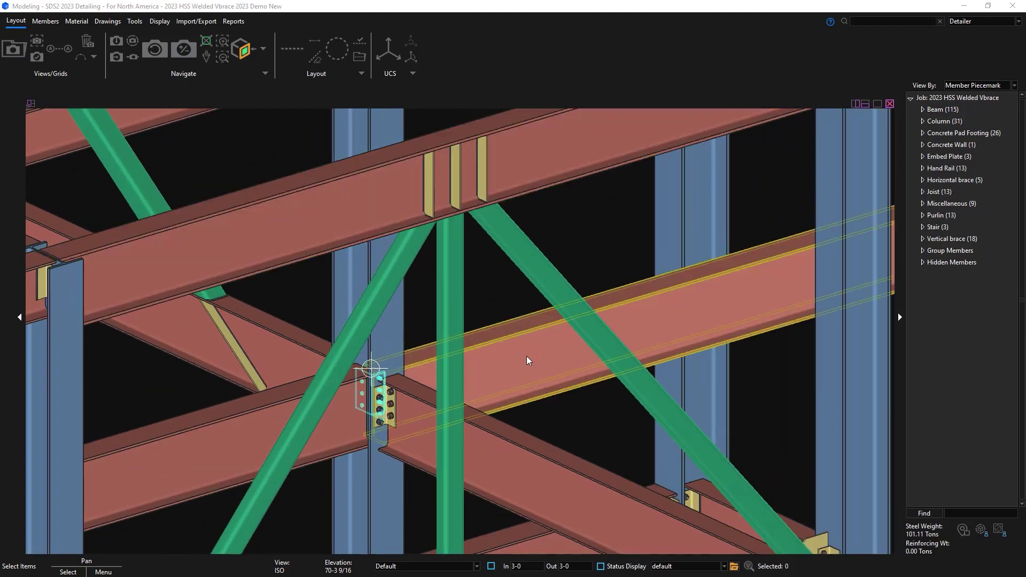
middle_click_drag(522, 369, 489, 146)
scroll(489, 146, "up", 4)
scroll(489, 110, "down", 3)
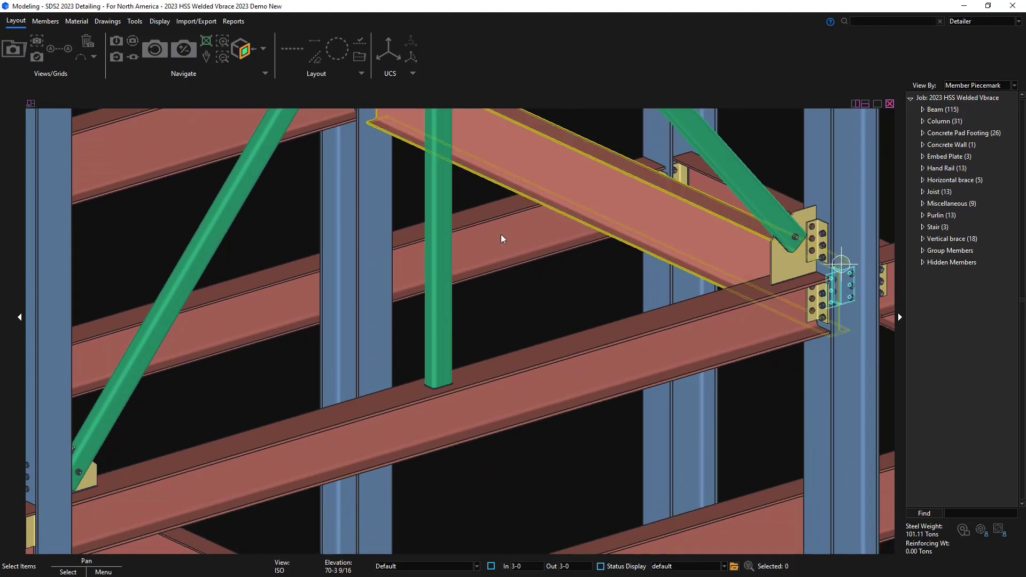
scroll(579, 457, "down", 3)
scroll(539, 262, "up", 3)
middle_click_drag(538, 262, 517, 96)
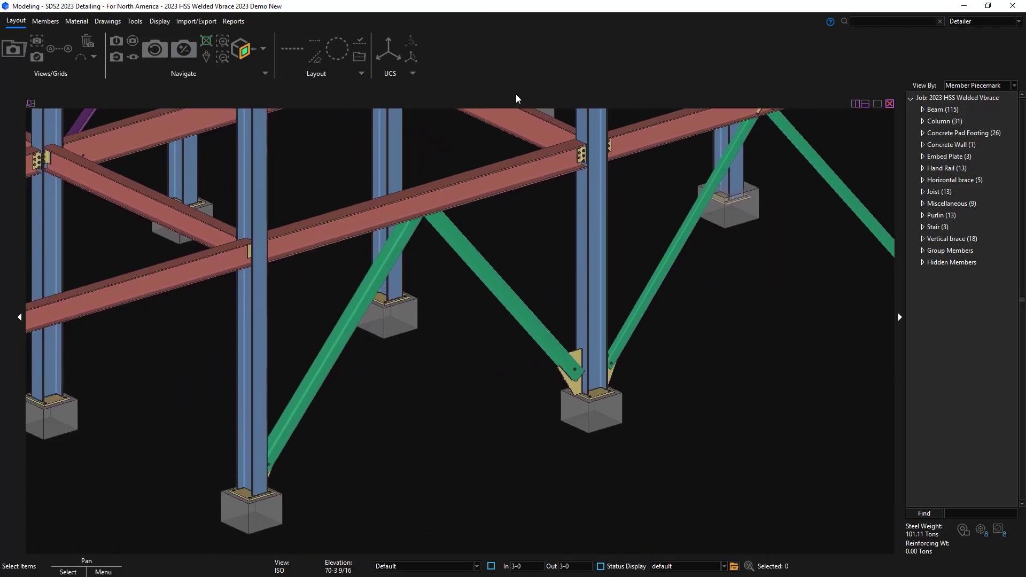
scroll(420, 203, "up", 4)
scroll(432, 245, "down", 2)
- Orbit around the brace-to-beam joint until the beam is level, then show elevation H
middle_click_drag(432, 244, 275, 314, "shift")
scroll(416, 214, "up", 3)
scroll(416, 216, "down", 3)
scroll(405, 234, "up", 3)
scroll(405, 229, "up", 2)
middle_click_drag(406, 229, 383, 263, "shift")
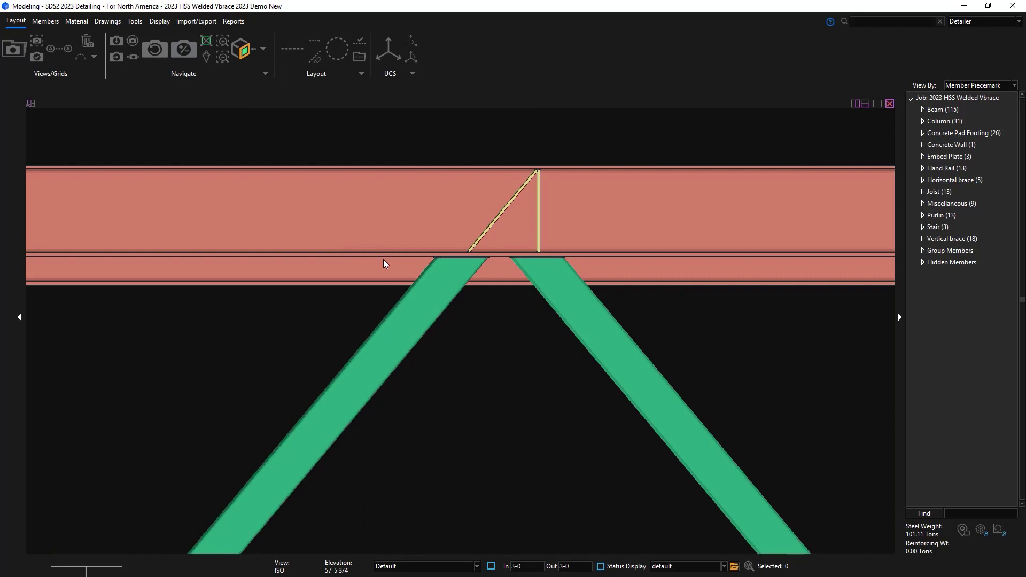
scroll(383, 259, "down", 6)
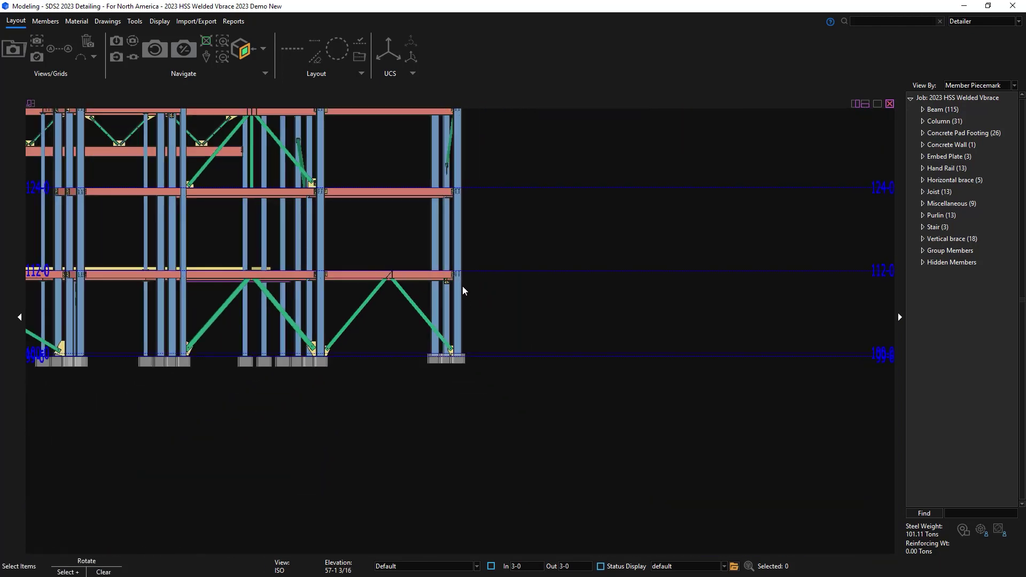
key("F5")
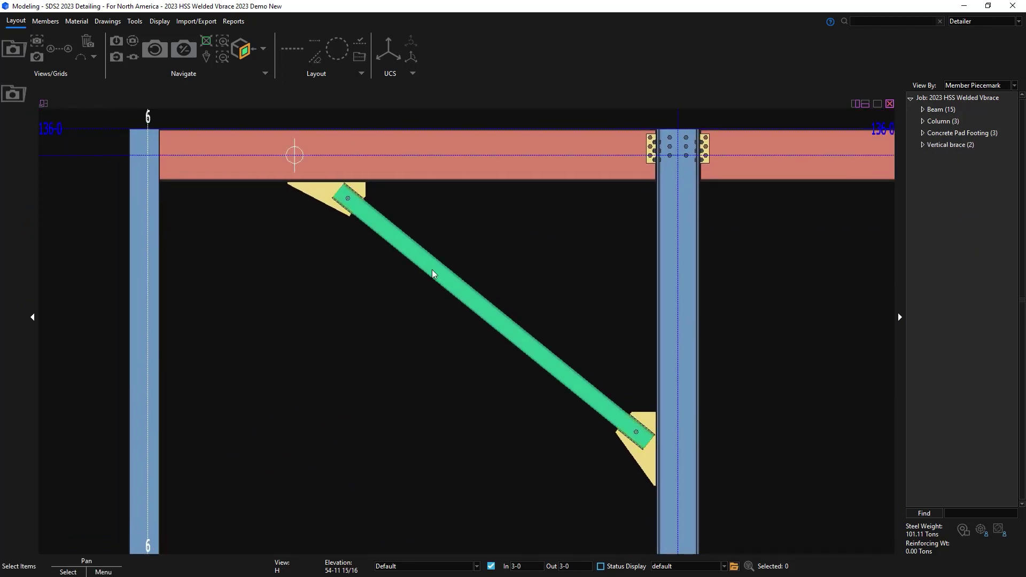
- Set the HSS brace's left and right end connection types to Welded
double_click(427, 310)
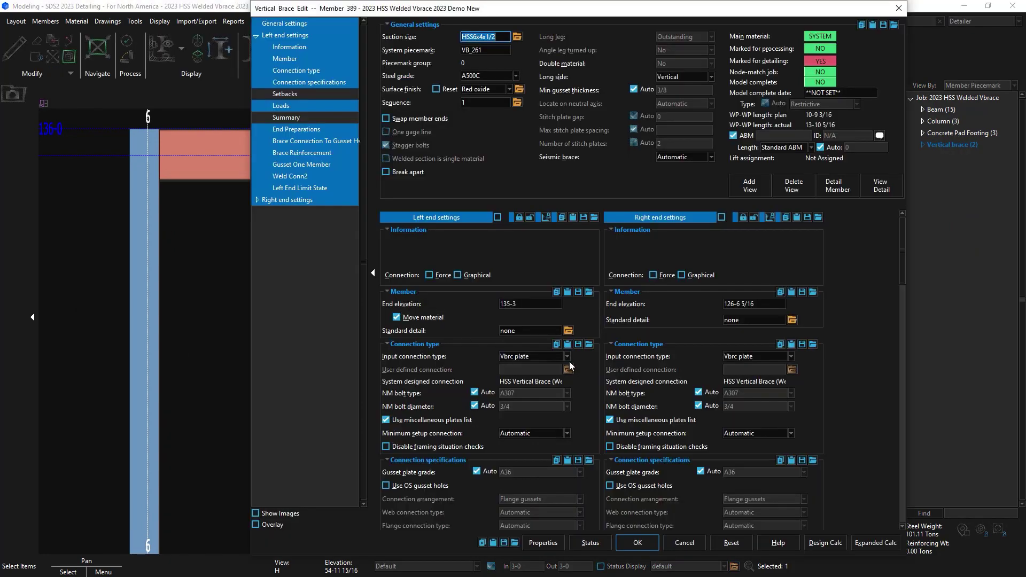
left_click(566, 356)
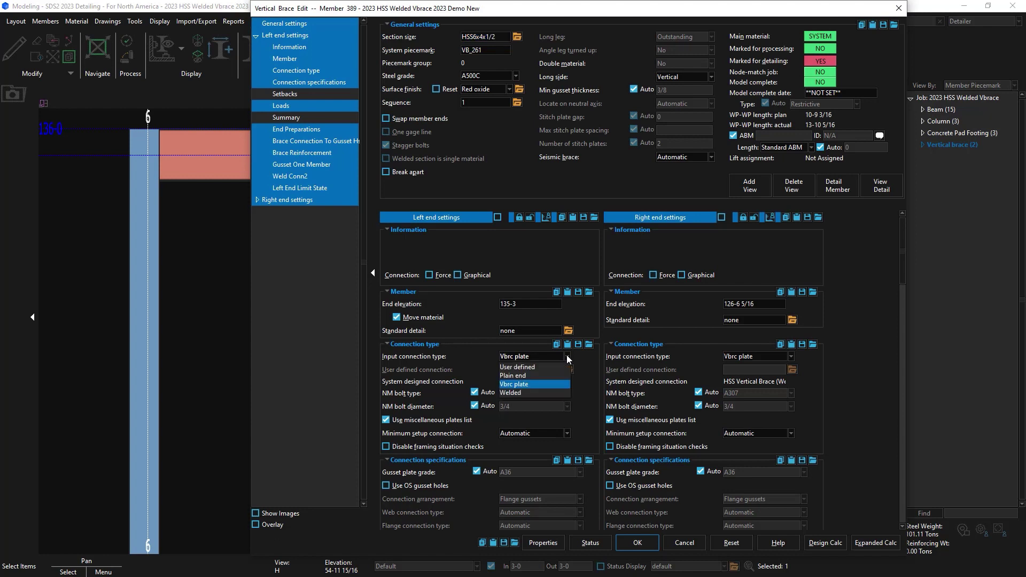
left_click(557, 393)
left_click(799, 356)
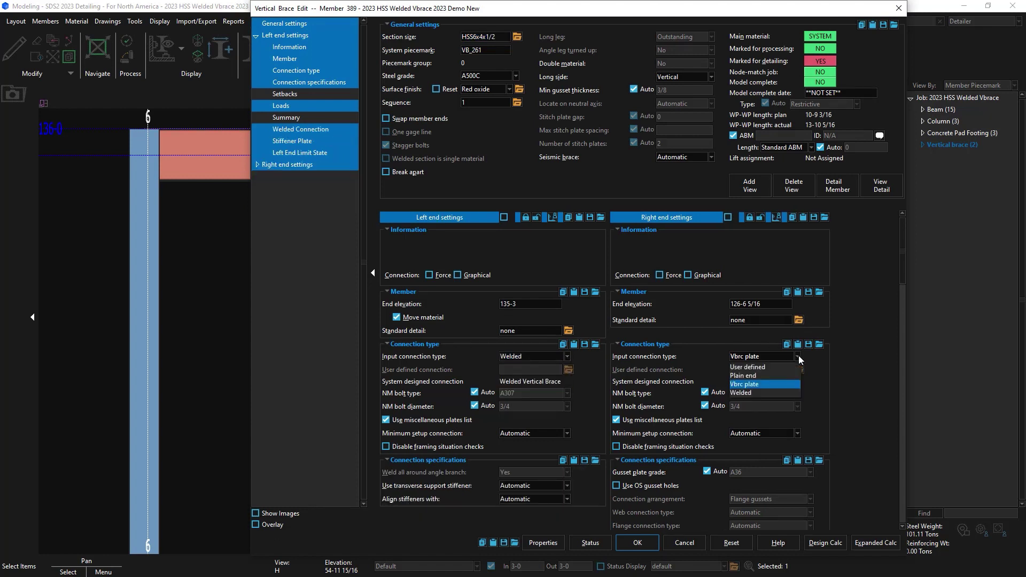
left_click(784, 393)
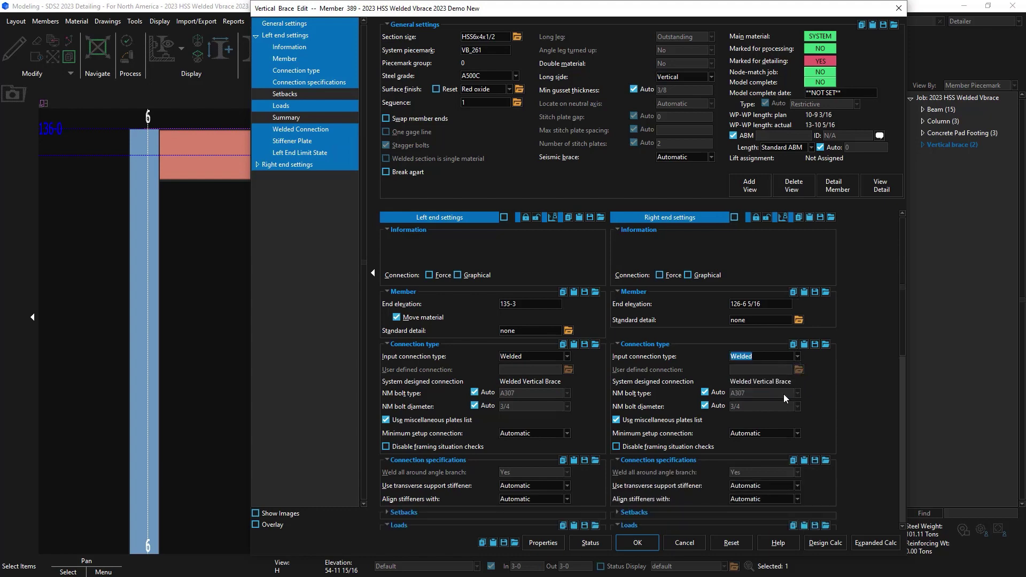
left_click(646, 540)
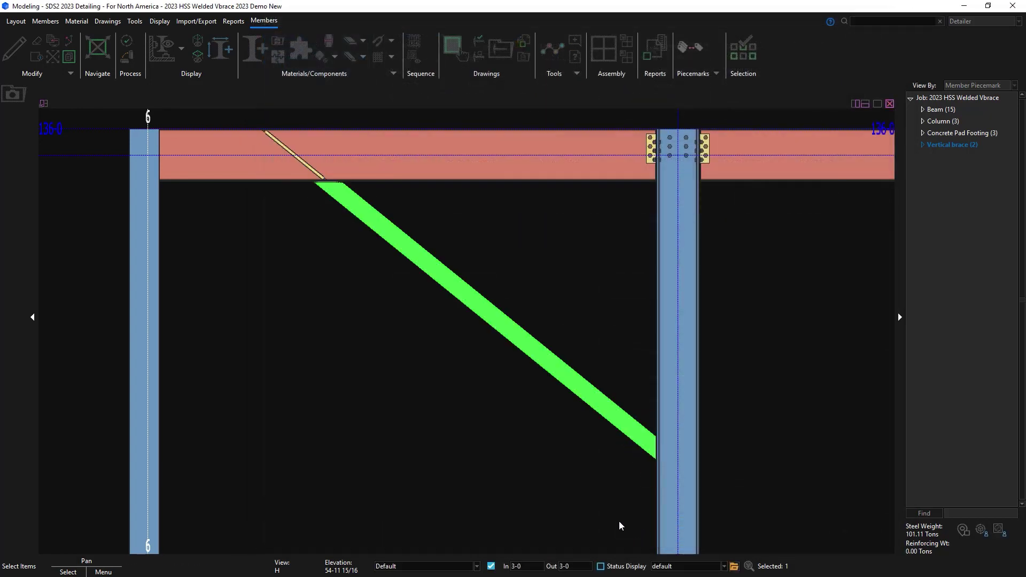
- Orbit and pan to inspect the welded joint at the brace's lower end by the right column
scroll(321, 186, "up", 3)
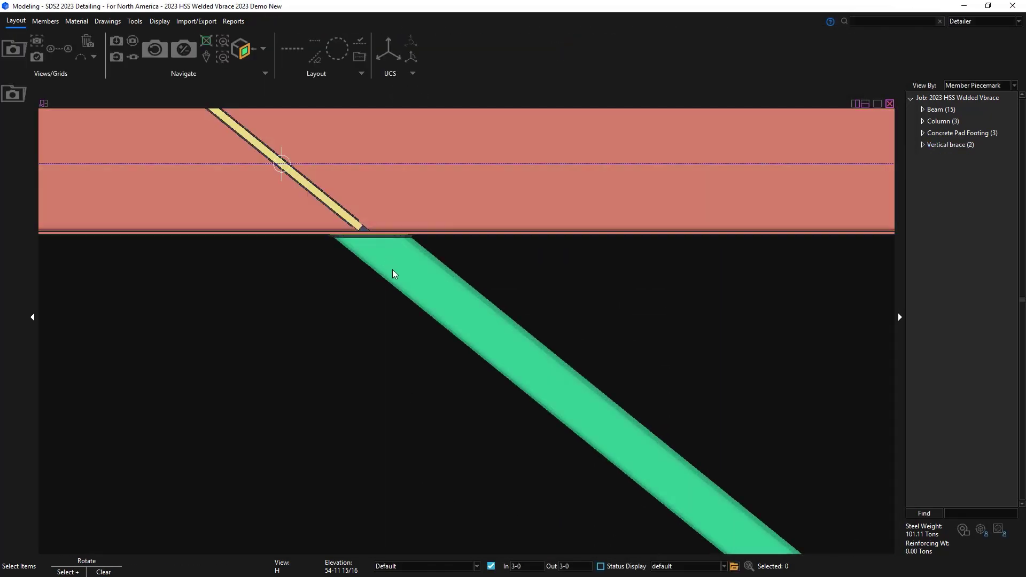
middle_click_drag(392, 269, 417, 224, "shift")
scroll(486, 335, "down", 3)
middle_click_drag(681, 499, 586, 412)
scroll(607, 380, "up", 5)
scroll(590, 412, "down", 3)
middle_click(499, 367)
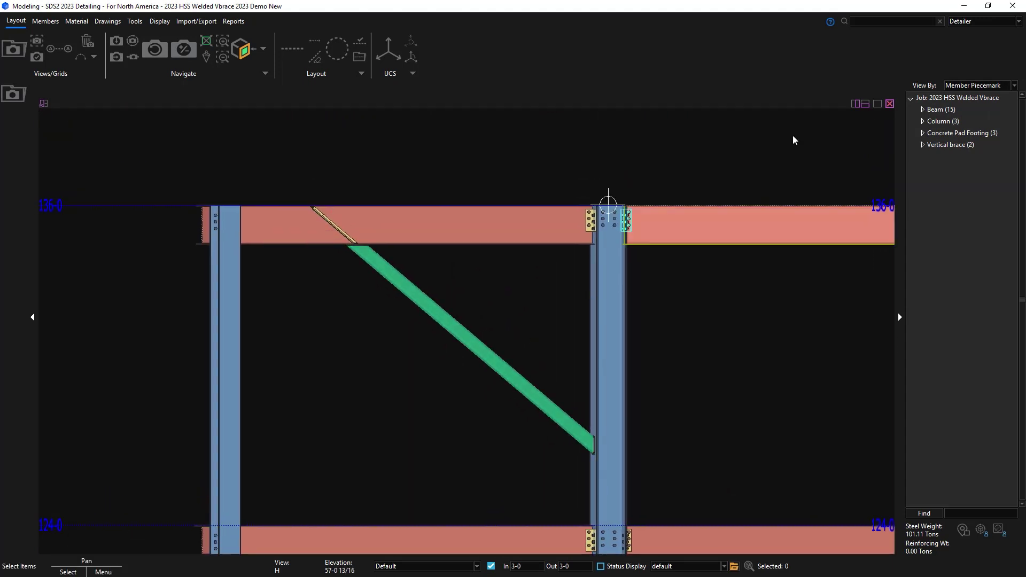
- Find Plate Design Settings via 'plate design setting' and keep welded-brace transverse stiffeners As needed
left_click(879, 21)
type("plate design sett")
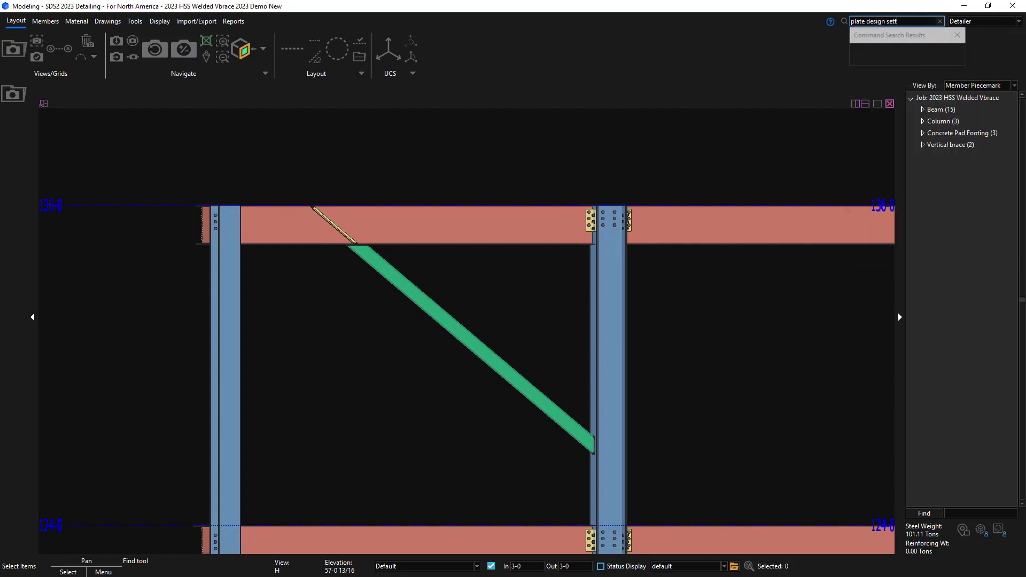
type("ing")
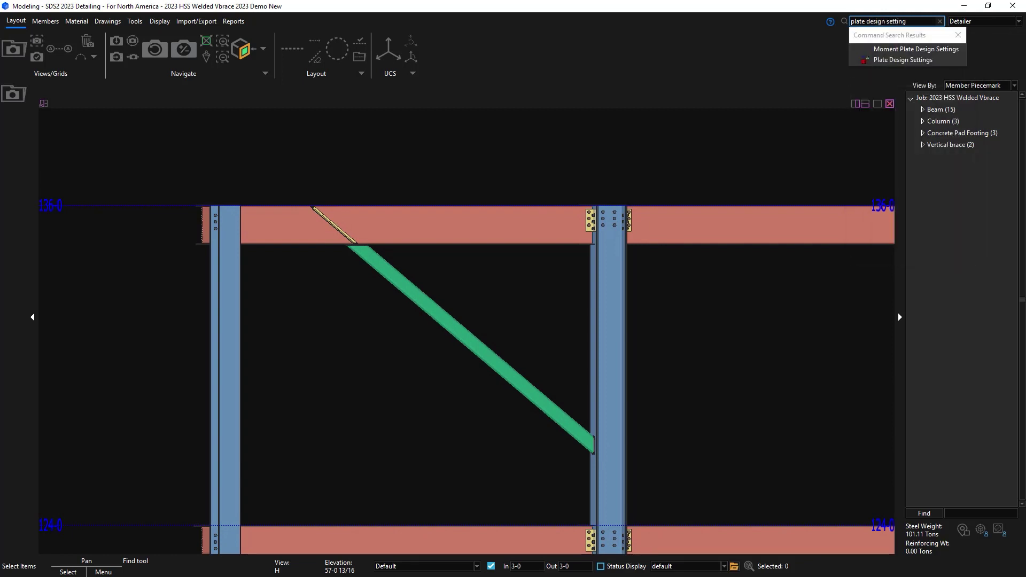
left_click(902, 59)
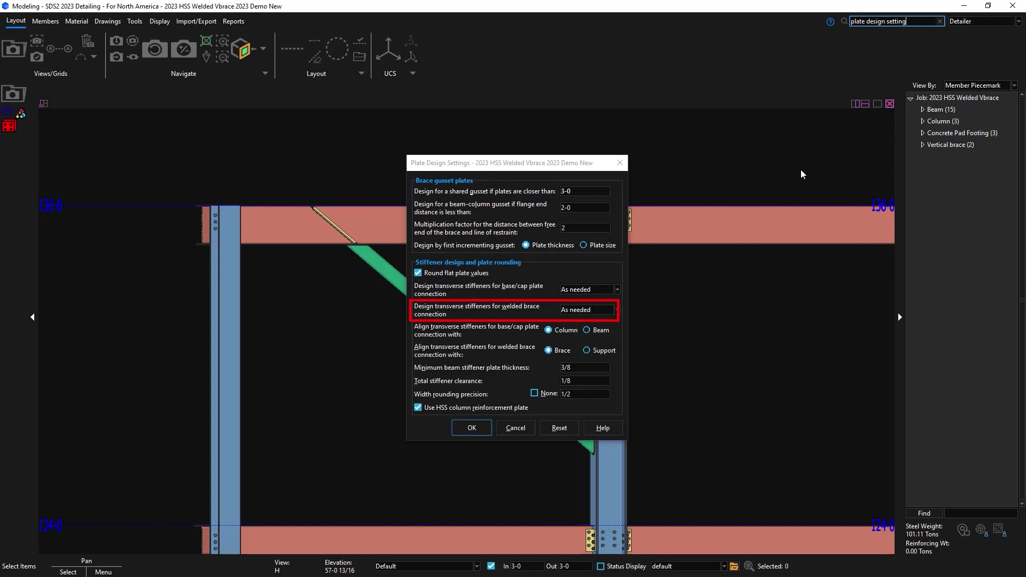
left_click(616, 311)
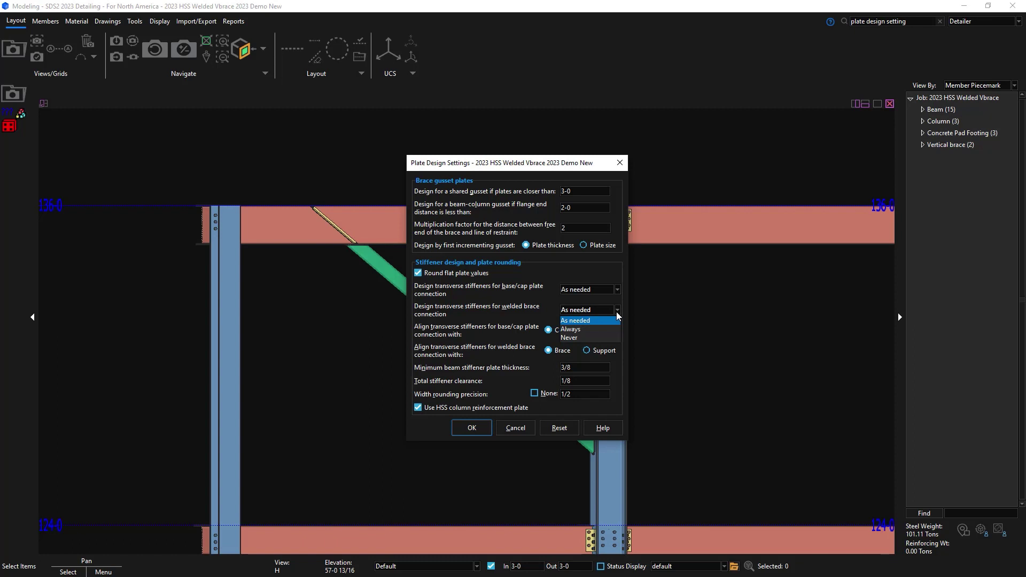
left_click(616, 312)
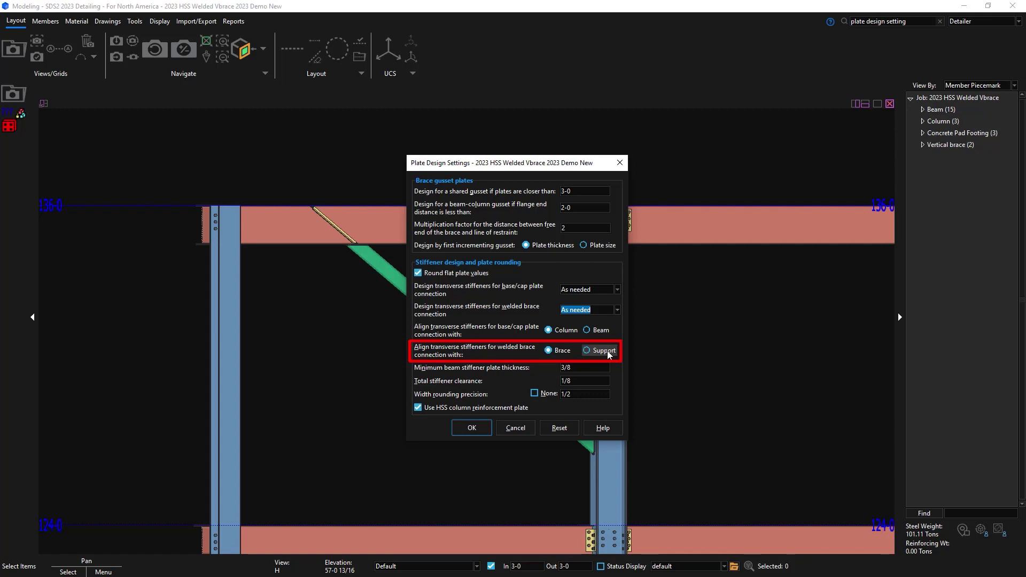
- In the brace's edit settings, align left-end stiffeners with Support and set right-end transverse stiffener to Always
left_click(472, 427)
double_click(467, 344)
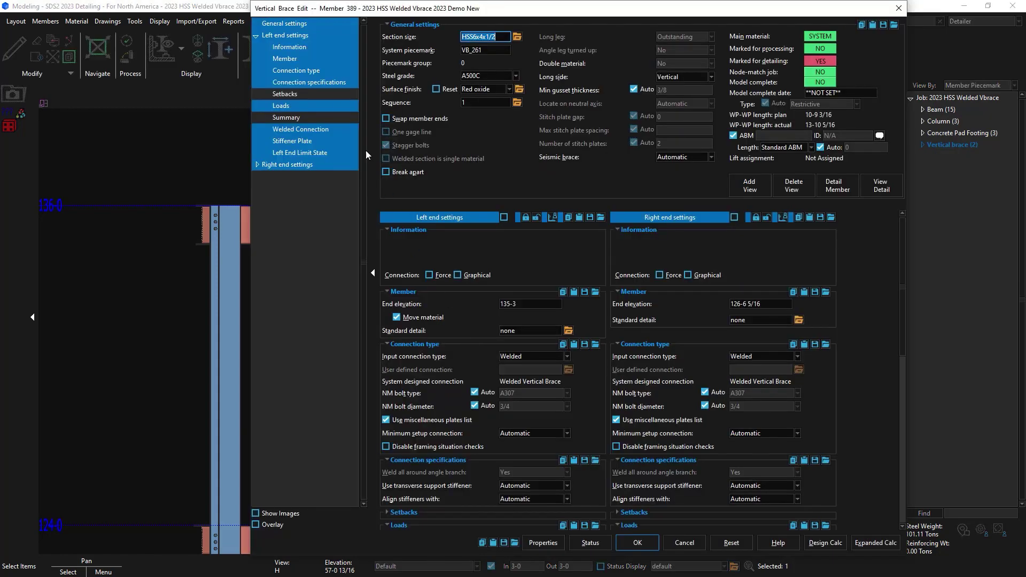
left_click(314, 82)
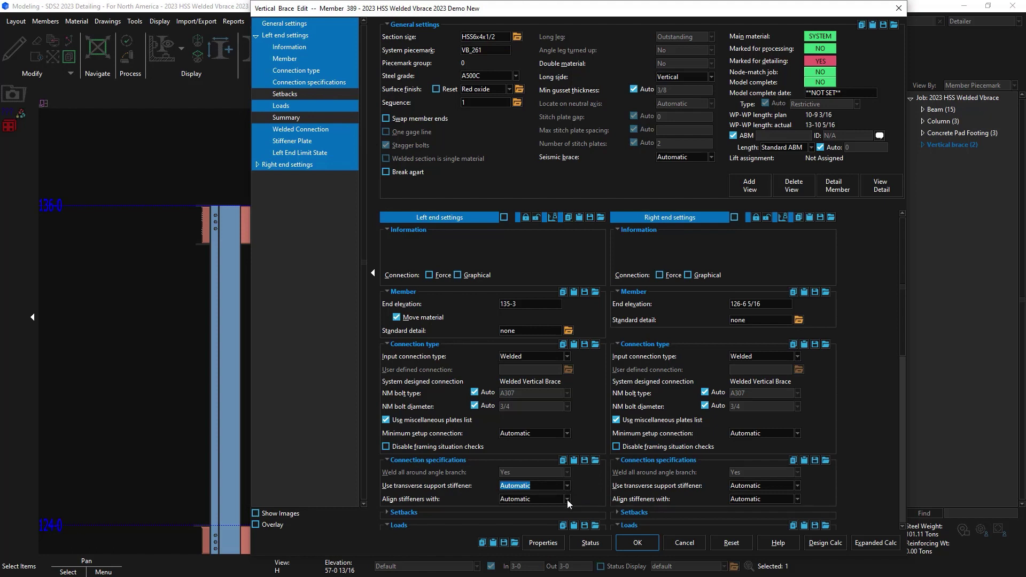
left_click(567, 499)
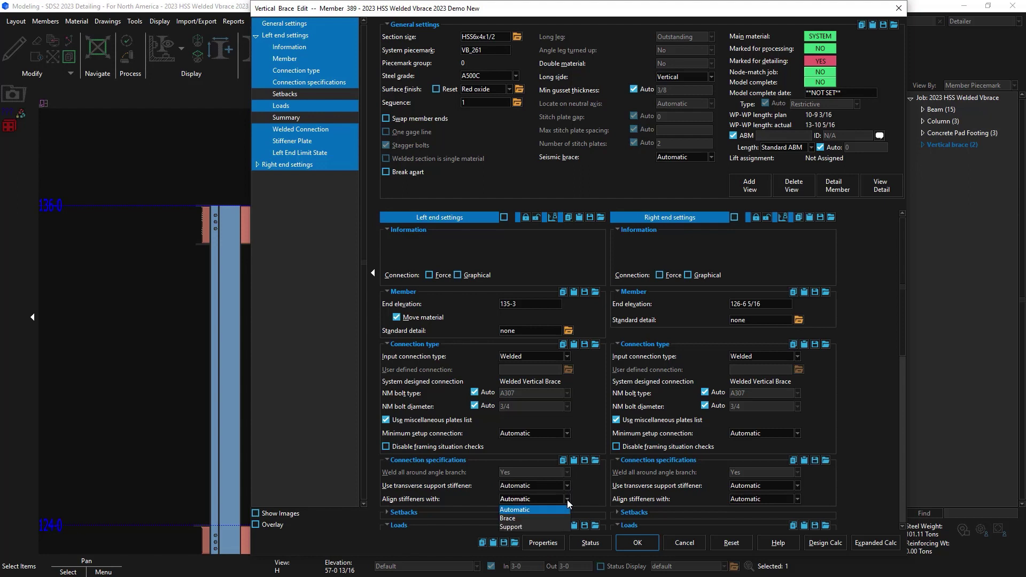
left_click(560, 527)
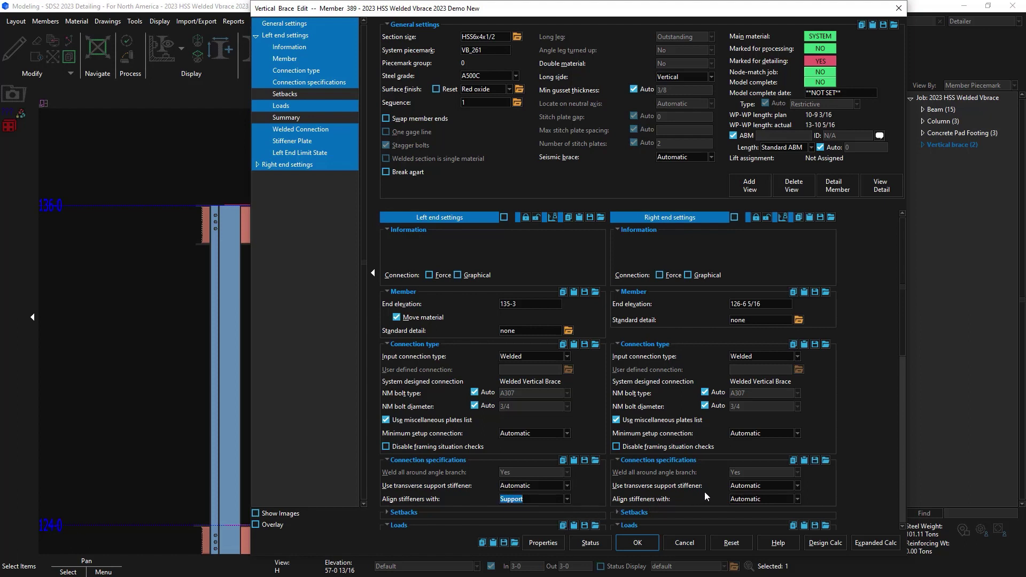
left_click(765, 486)
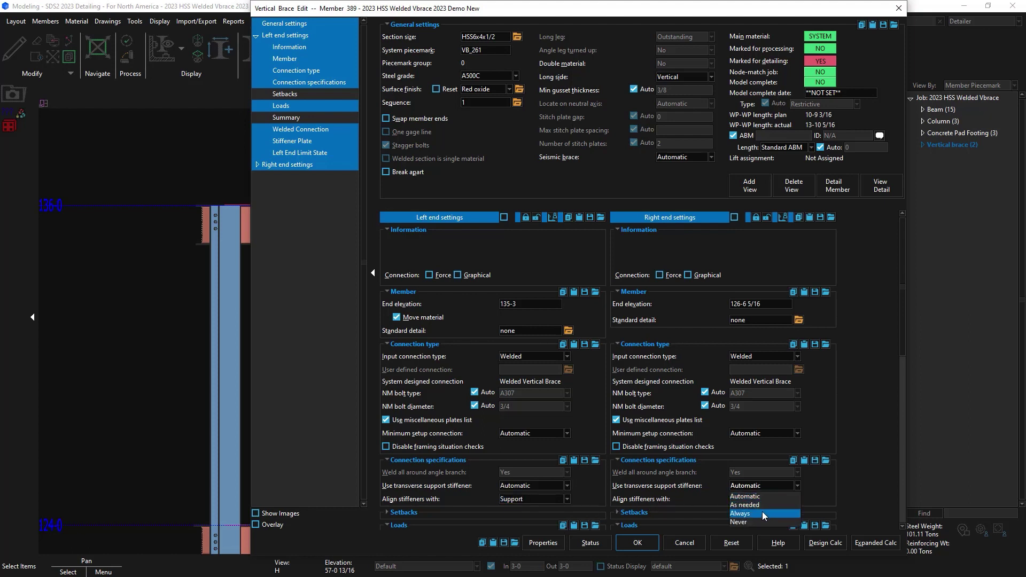
left_click(763, 512)
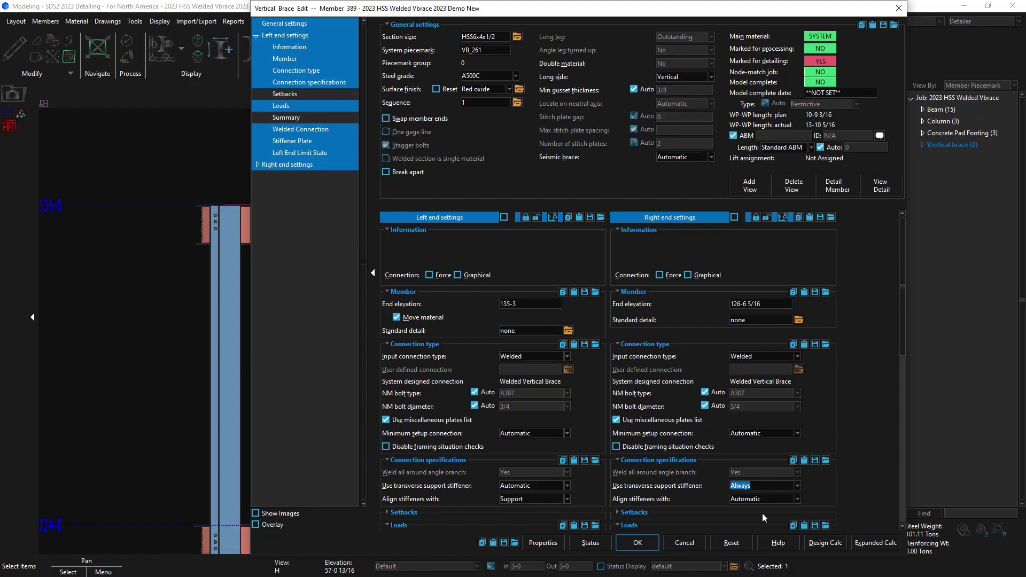
left_click(638, 544)
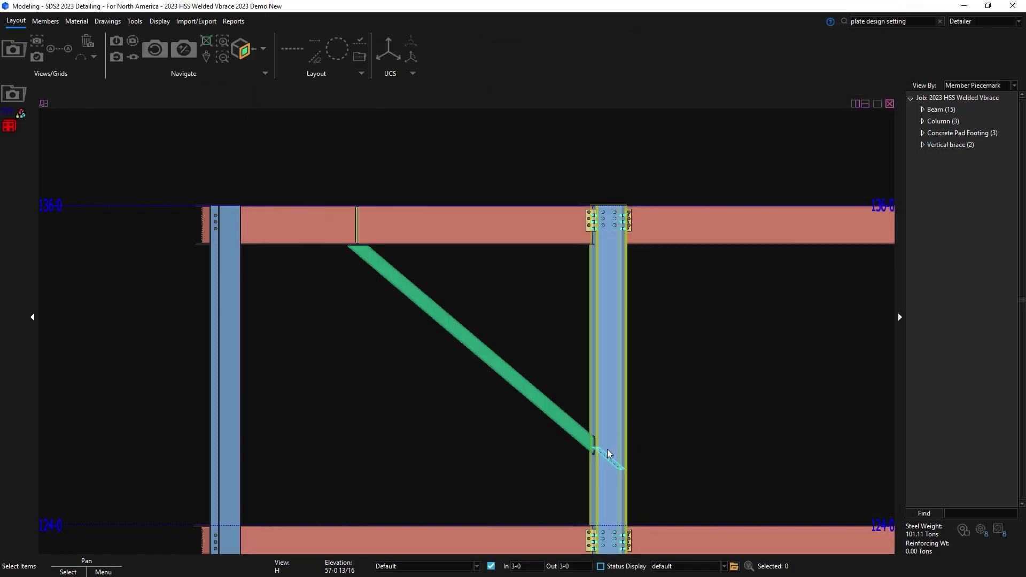
scroll(599, 460, "up", 4)
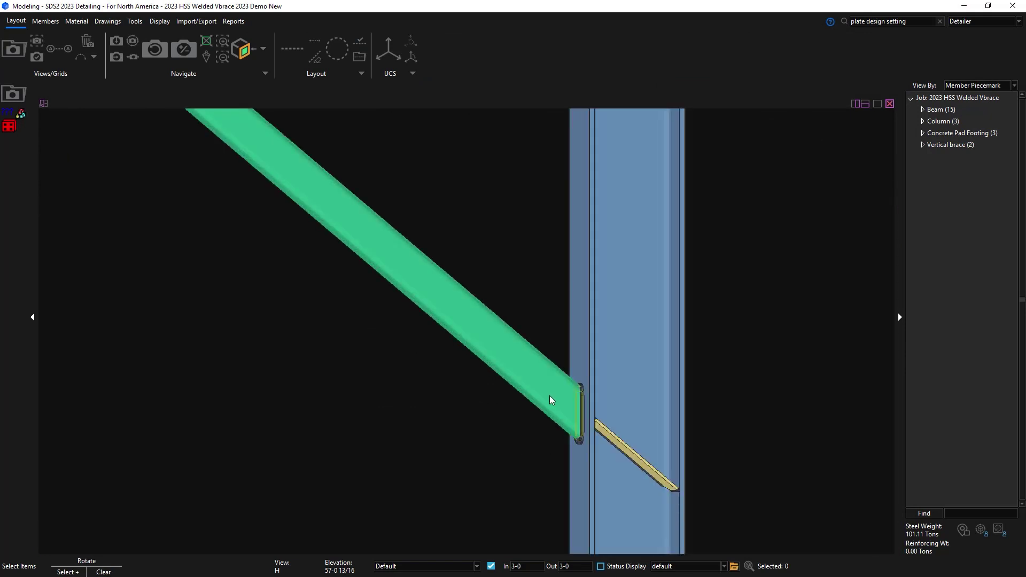
middle_click_drag(550, 400, 529, 422)
scroll(528, 421, "down", 6)
scroll(285, 208, "up", 4)
mouse_move(285, 212)
middle_mouse_down()
mouse_move(304, 236)
mouse_move(225, 243)
mouse_move(294, 229)
middle_mouse_up()
scroll(461, 380, "down", 5)
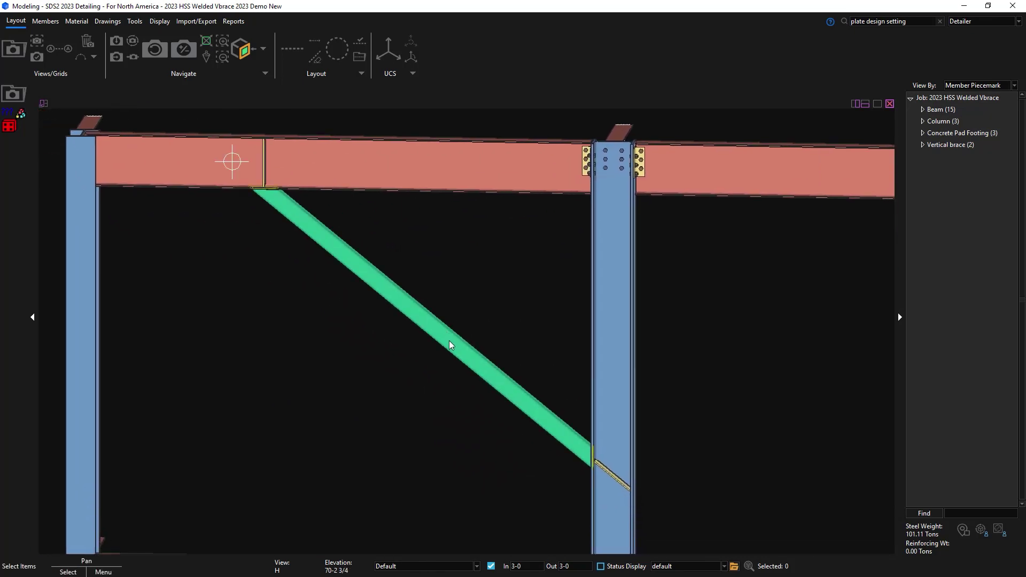
left_click(449, 341)
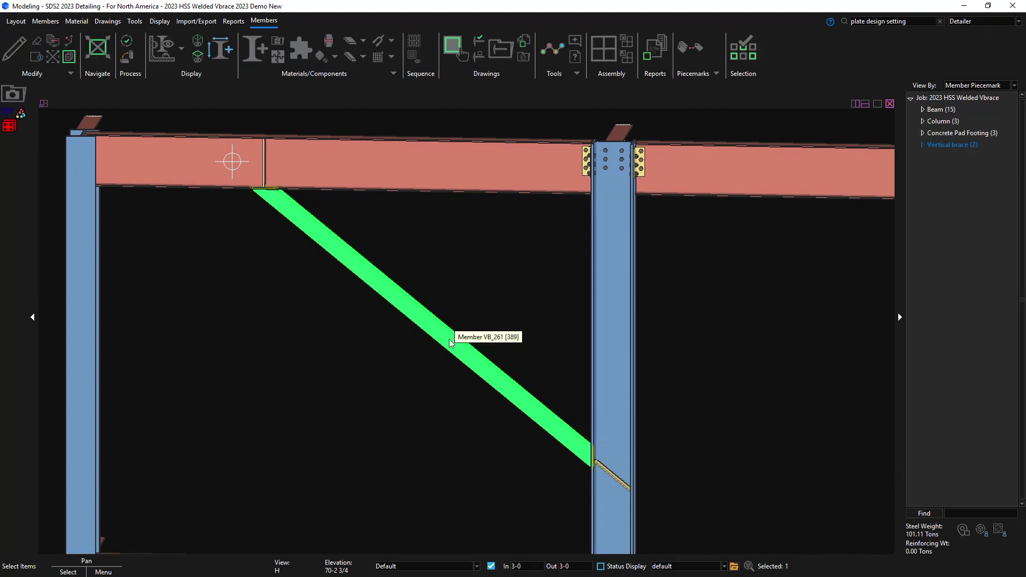
double_click(449, 340)
left_click(525, 485)
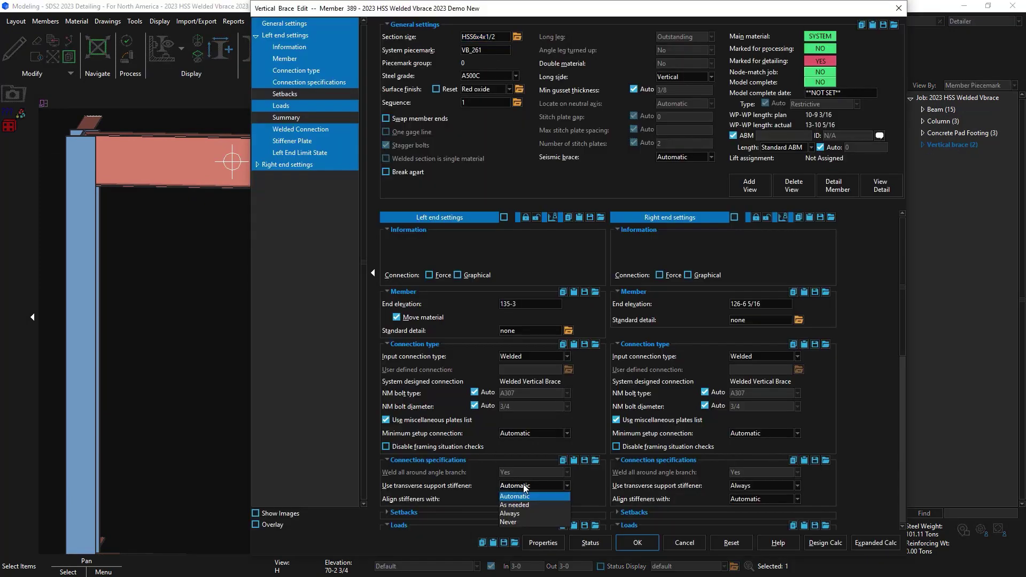
left_click(523, 521)
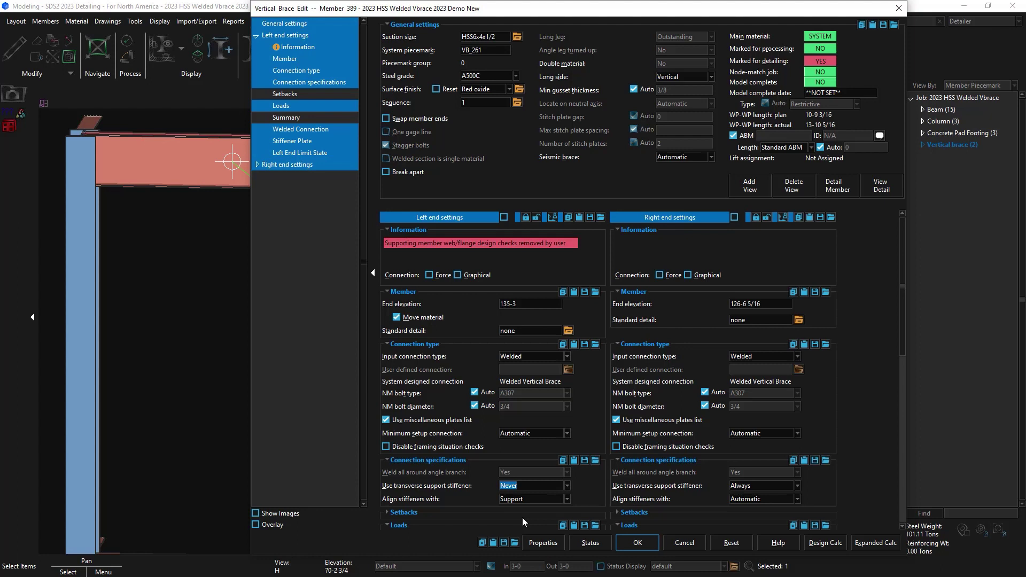
left_click(557, 486)
left_click(554, 495)
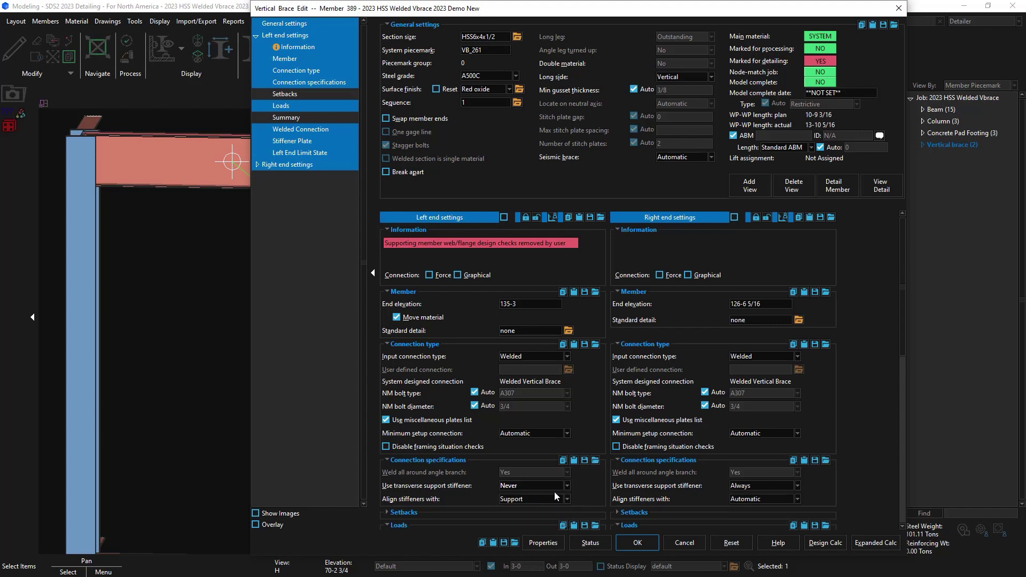
left_click(637, 544)
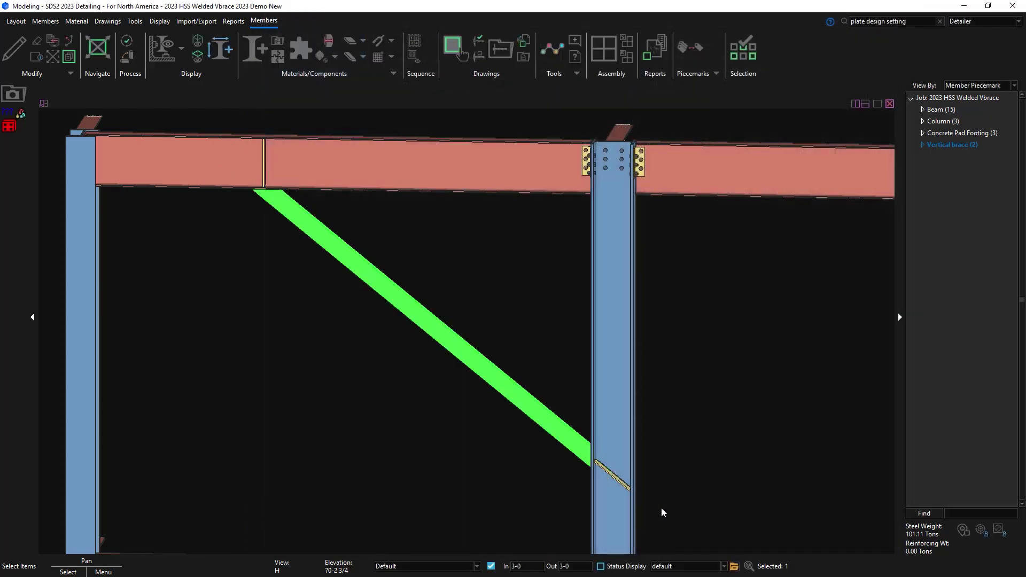
- Unlock the column-web stiffener's A) Plate length and shorten it from 1-3 3/4 to 8
scroll(591, 508, "up", 5)
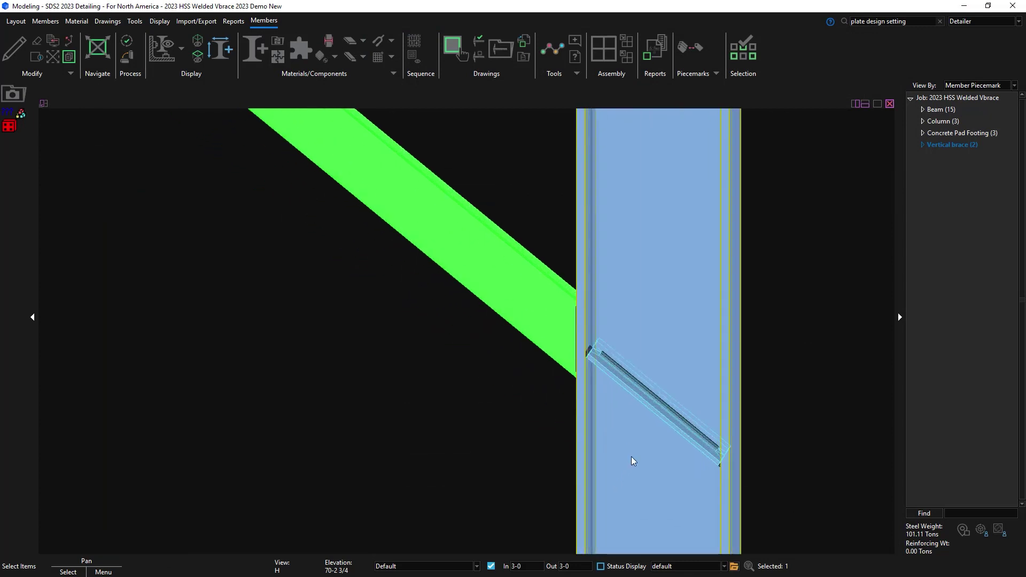
double_click(687, 427)
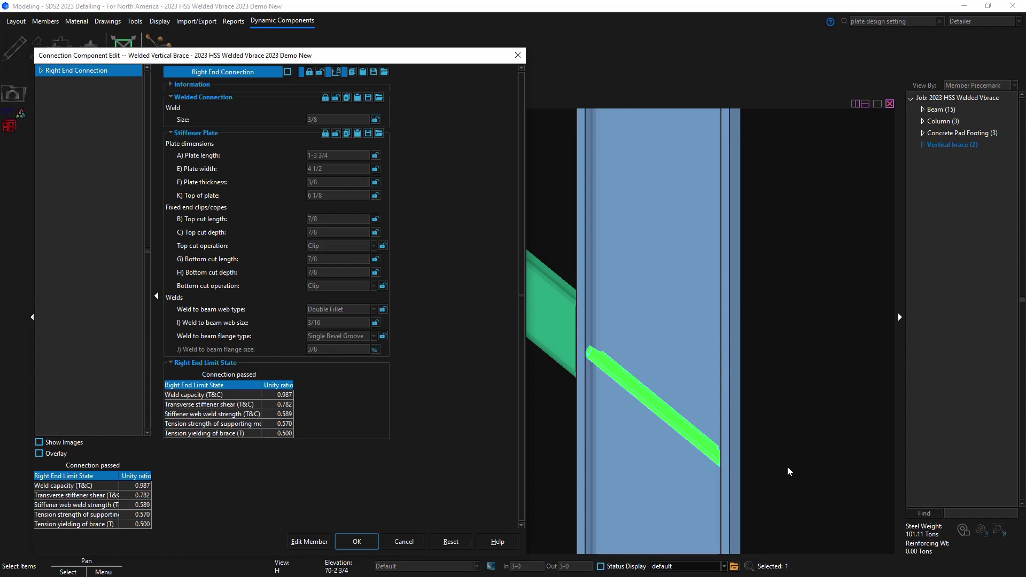
left_click(377, 156)
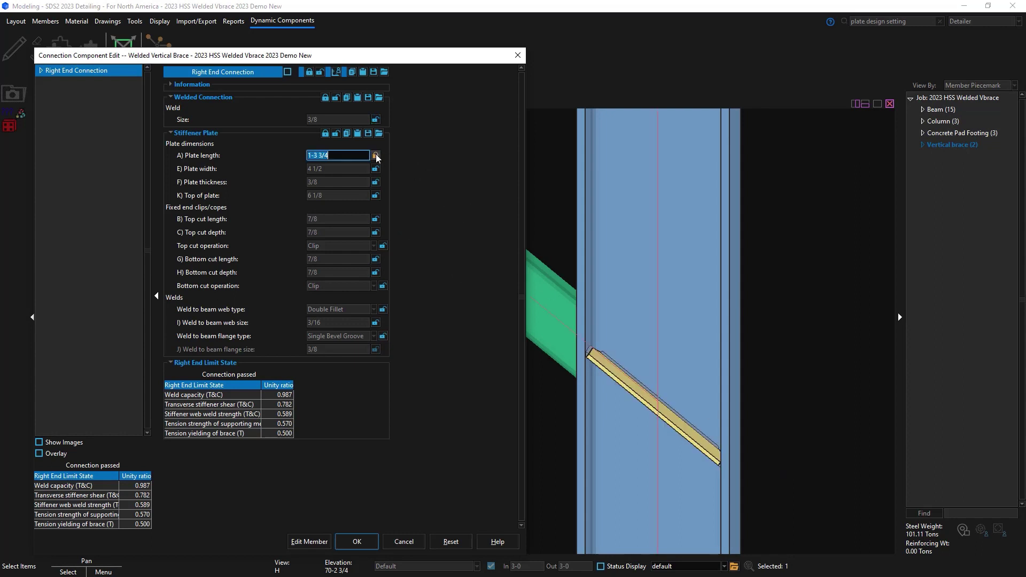
type("8")
left_click(362, 541)
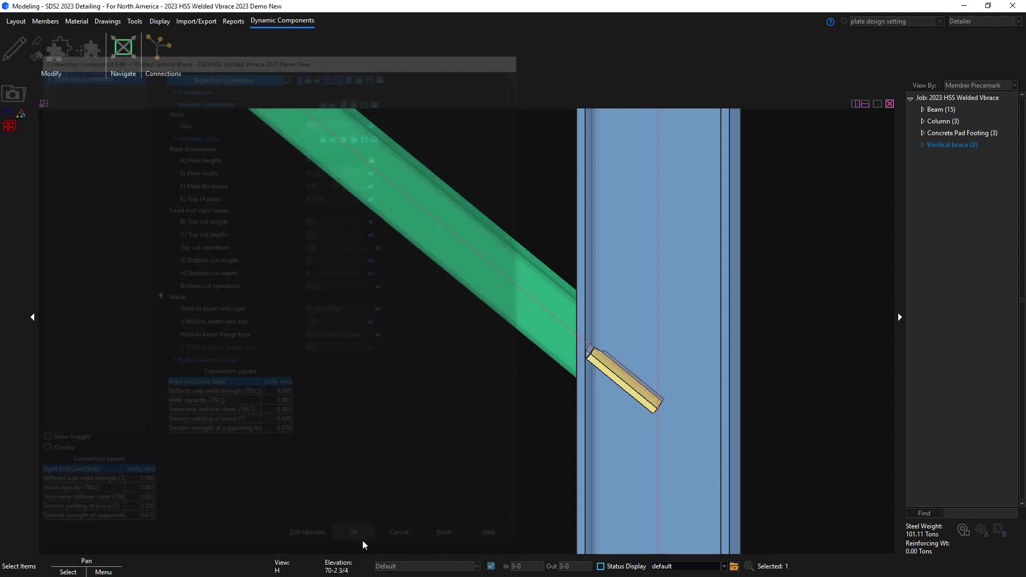
scroll(656, 399, "up", 3)
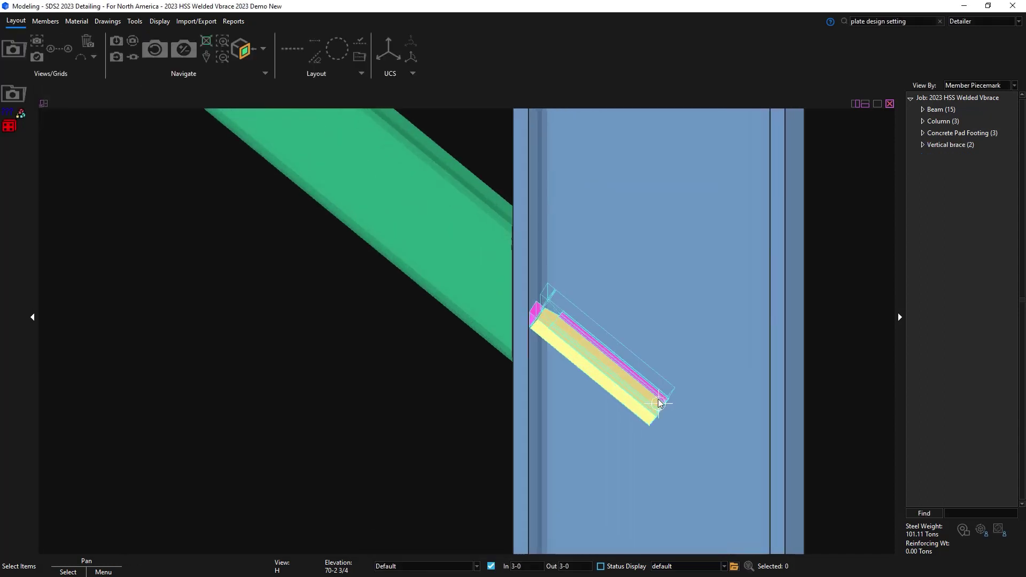
middle_click_drag(658, 408, 704, 402, "shift")
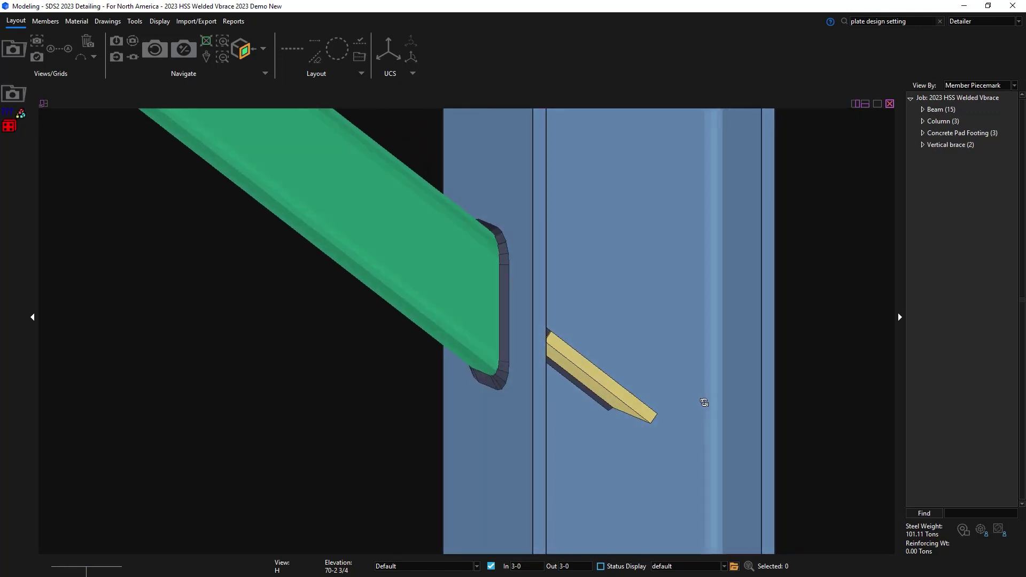